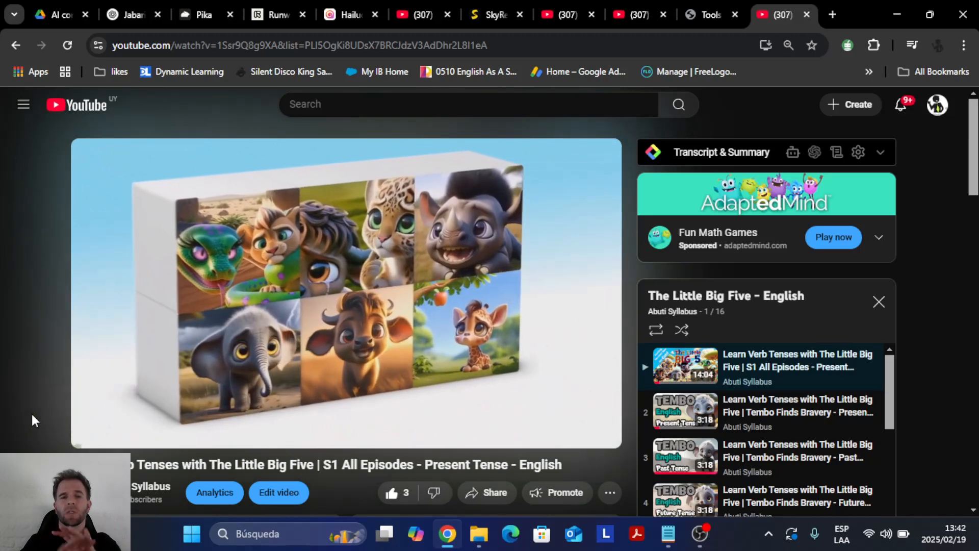
{"action": "key", "text": "space"}
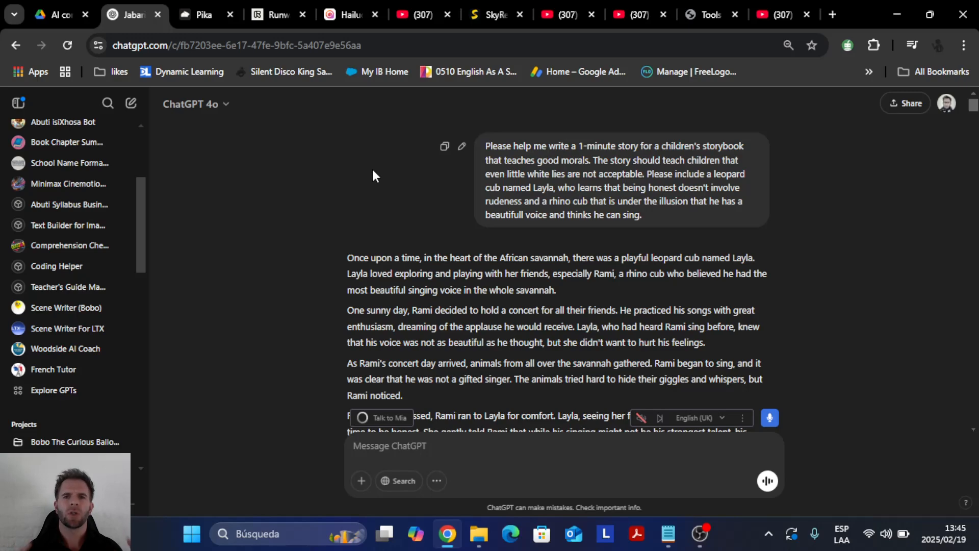
Read the children's story prompt in the ChatGPT conversation, highlighting the sentence that little white lies are not acceptable
{"action": "key", "text": "ctrl+plus"}
{"action": "key", "text": "ctrl+plus"}
{"action": "key", "text": "ctrl+plus"}
{"action": "left_click_drag", "start_coordinate": [714, 187], "coordinate": [563, 226]}
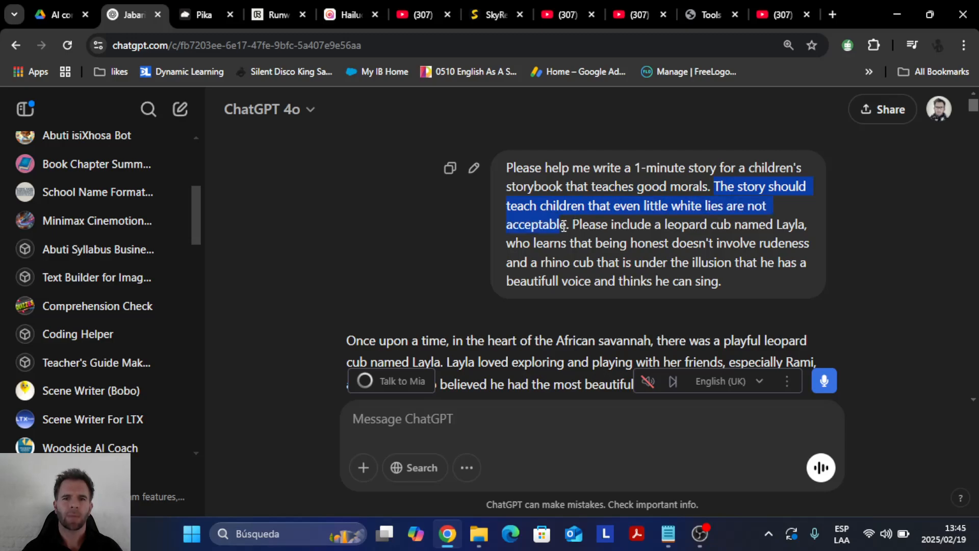
{"action": "left_click", "coordinate": [288, 182]}
{"action": "key", "text": "ctrl+minus"}
{"action": "key", "text": "ctrl+minus"}
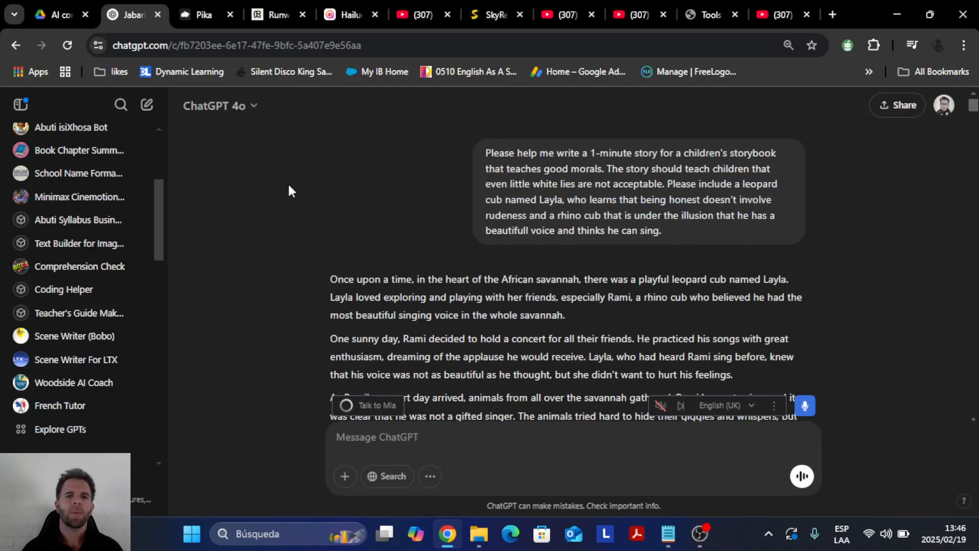
Review the story, the requested adjustments and Jabari's personality, and highlight the request for a super cute 3D render style image
{"action": "scroll", "coordinate": [267, 250], "scroll_direction": "down", "scroll_amount": 10}
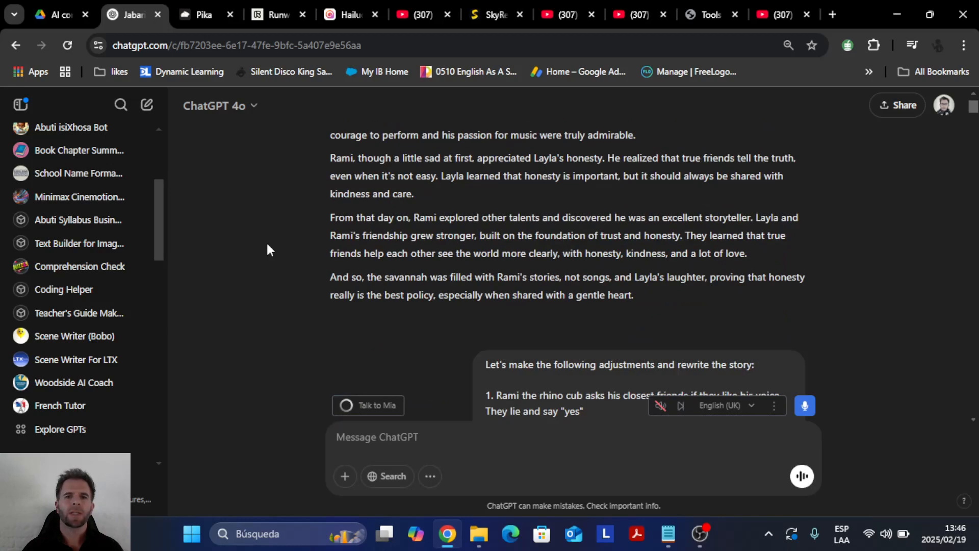
{"action": "scroll", "coordinate": [267, 249], "scroll_direction": "down", "scroll_amount": 4}
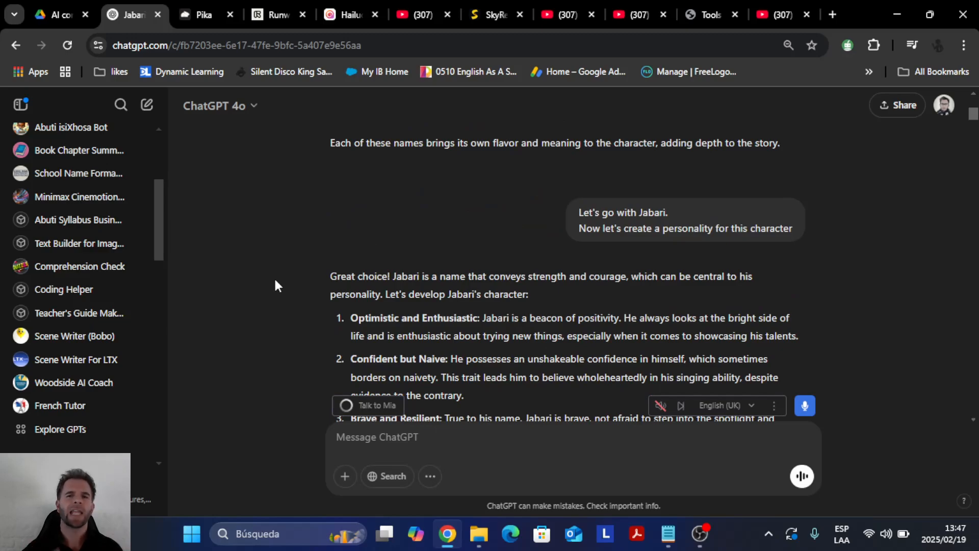
{"action": "scroll", "coordinate": [299, 219], "scroll_direction": "down", "scroll_amount": 10}
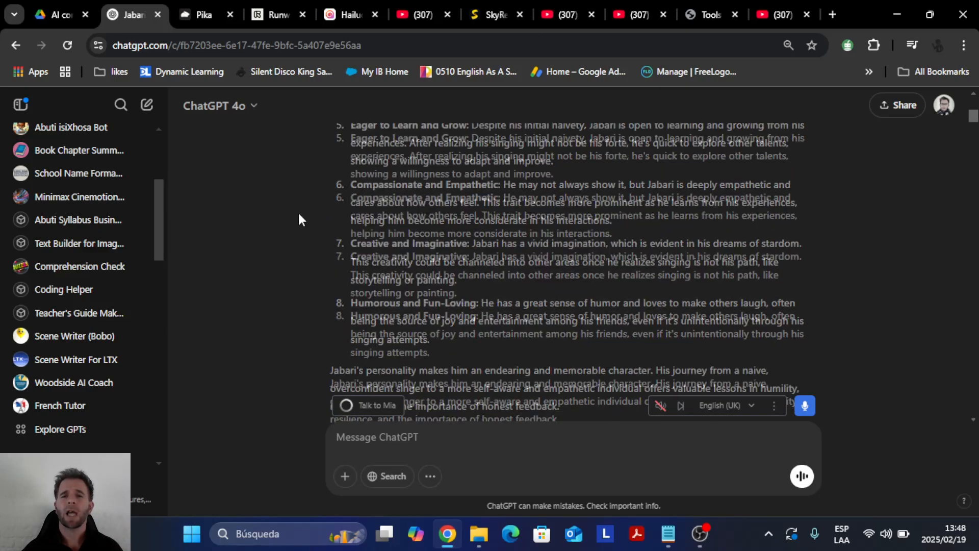
{"action": "scroll", "coordinate": [298, 211], "scroll_direction": "down", "scroll_amount": 5}
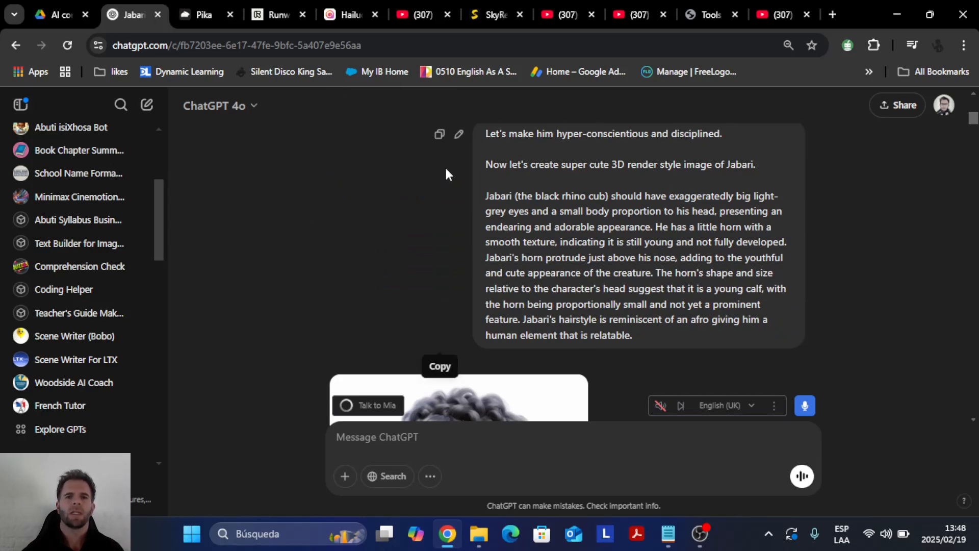
{"action": "left_click_drag", "start_coordinate": [486, 165], "coordinate": [761, 169]}
Switch to Notepad and review the character consistency prompts from Zara the giraffe to Sighlus the python
{"action": "key", "text": "alt+Tab"}
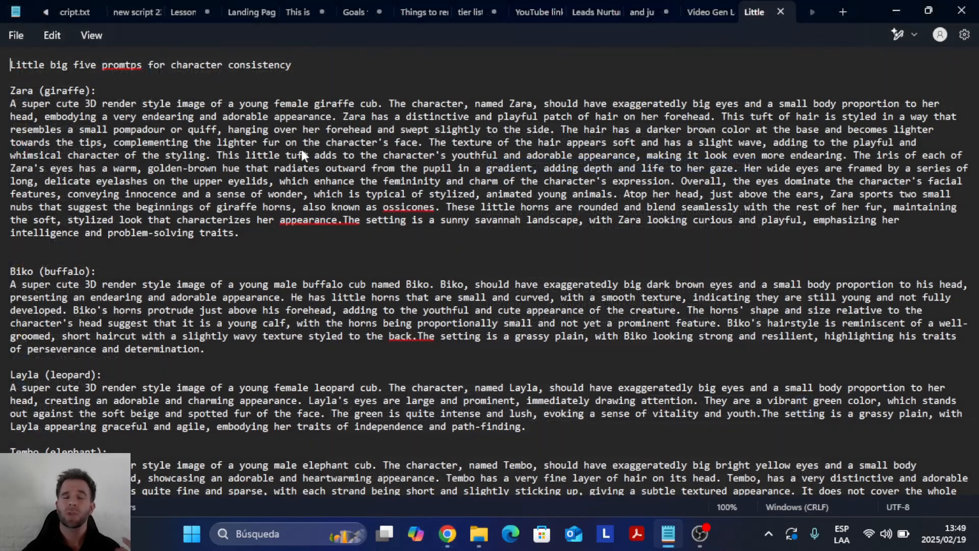
{"action": "scroll", "coordinate": [301, 155], "scroll_direction": "down", "scroll_amount": 5}
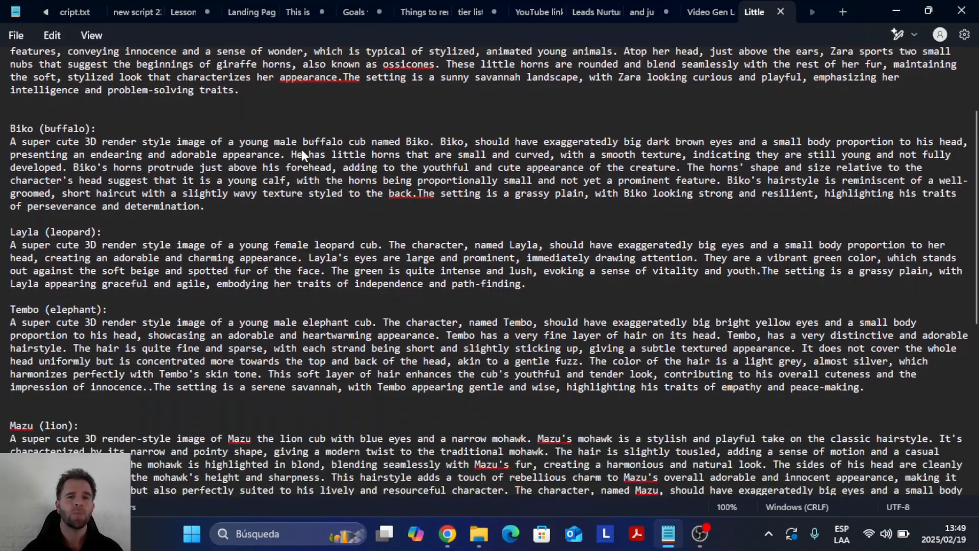
{"action": "scroll", "coordinate": [301, 149], "scroll_direction": "down", "scroll_amount": 5}
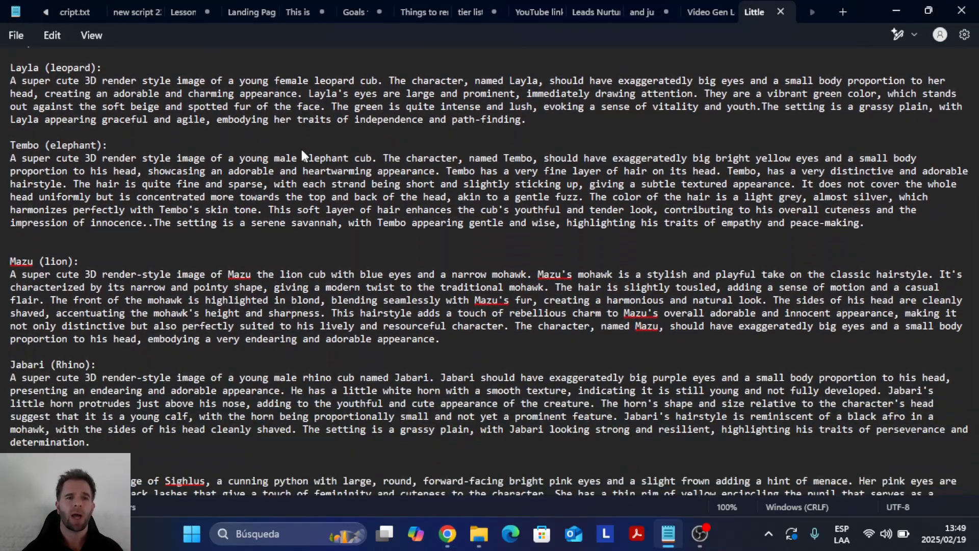
{"action": "scroll", "coordinate": [301, 149], "scroll_direction": "down", "scroll_amount": 4}
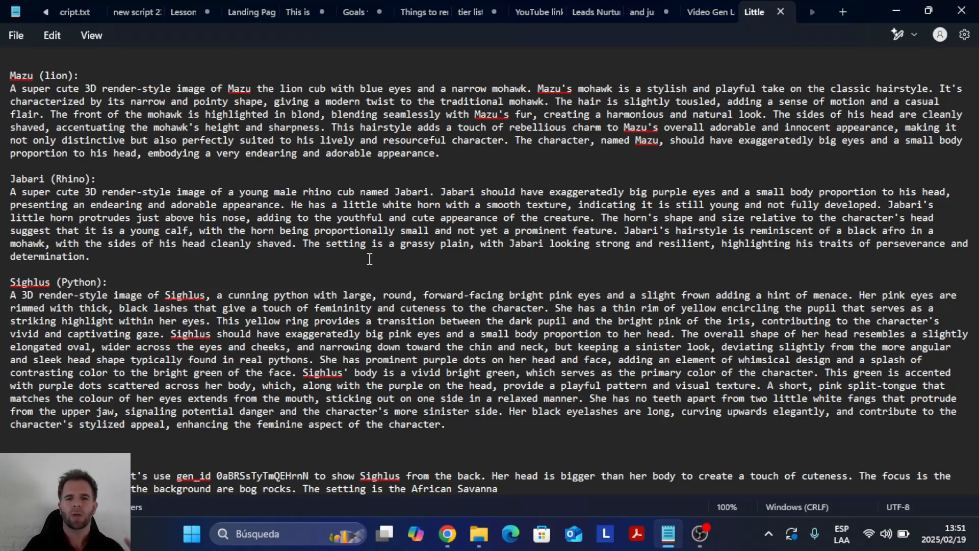
Return to the ChatGPT conversation and examine the successive generated images of Jabari the rhino cub with their prompts
{"action": "left_click", "coordinate": [447, 534]}
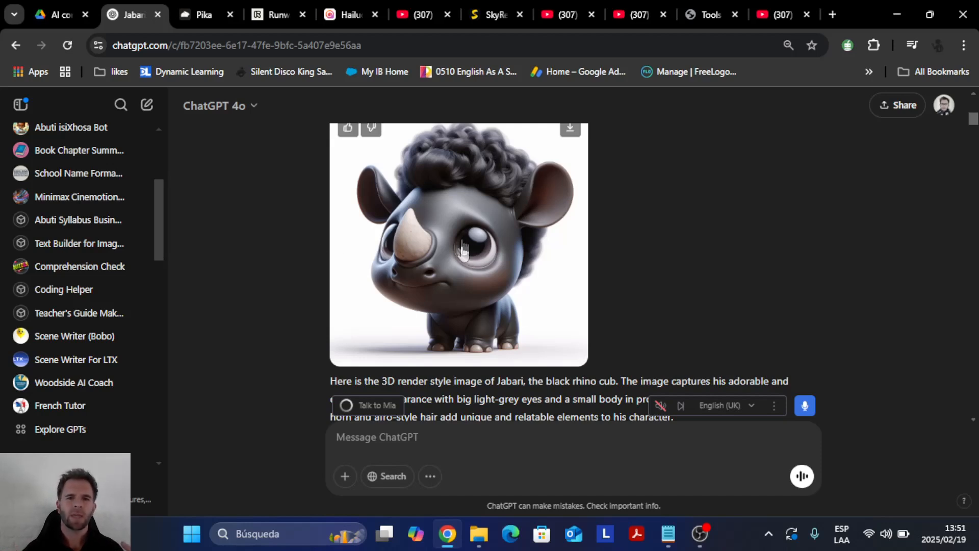
{"action": "scroll", "coordinate": [271, 293], "scroll_direction": "down", "scroll_amount": 10}
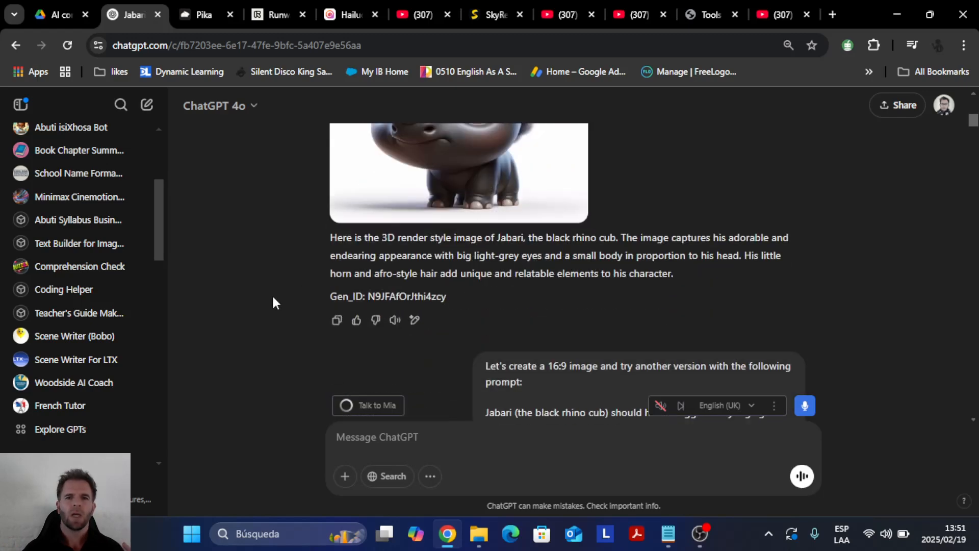
{"action": "scroll", "coordinate": [274, 298], "scroll_direction": "down", "scroll_amount": 1}
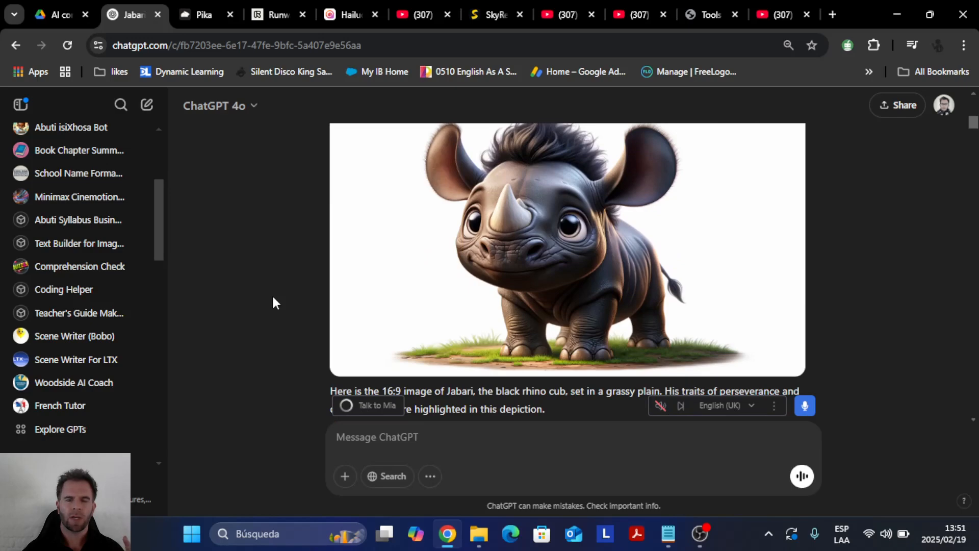
{"action": "scroll", "coordinate": [274, 298], "scroll_direction": "down", "scroll_amount": 10}
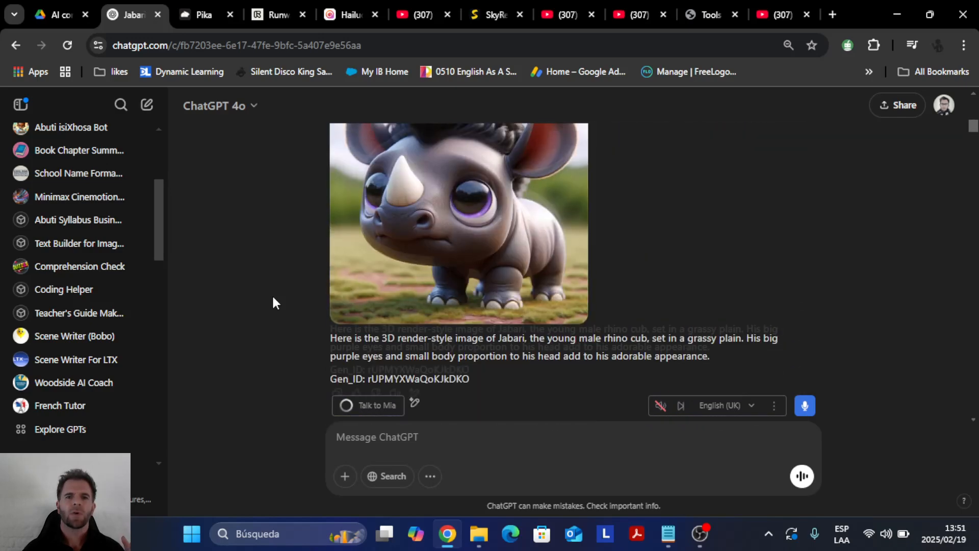
{"action": "scroll", "coordinate": [273, 301], "scroll_direction": "up", "scroll_amount": 1}
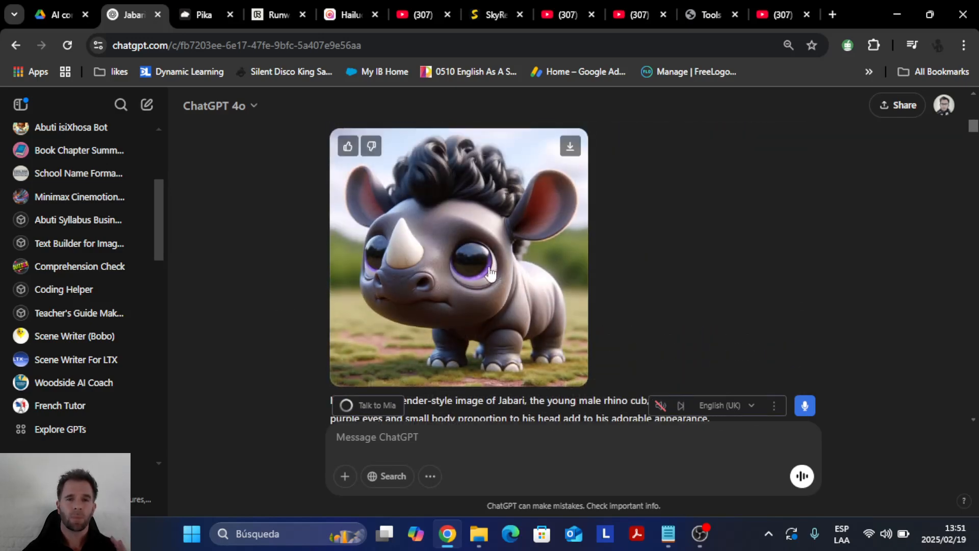
{"action": "scroll", "coordinate": [276, 316], "scroll_direction": "up", "scroll_amount": 10}
{"action": "scroll", "coordinate": [284, 315], "scroll_direction": "down", "scroll_amount": 15}
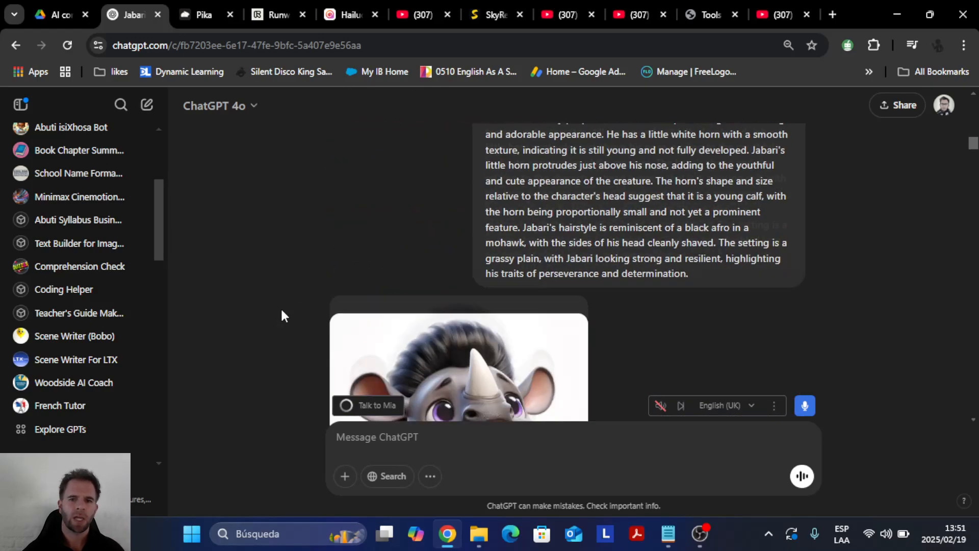
{"action": "scroll", "coordinate": [285, 315], "scroll_direction": "down", "scroll_amount": 3}
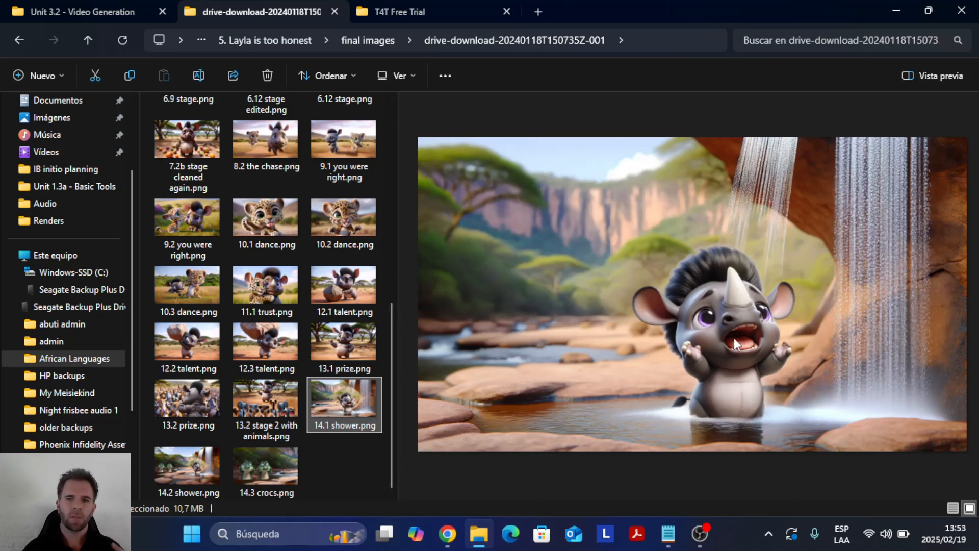
Compare ChatGPT's singing Jabari image with the final scene images in File Explorer, previewing "1.2 Jabari loves to sing" and both "he cant sing" files
{"action": "left_click", "coordinate": [447, 534]}
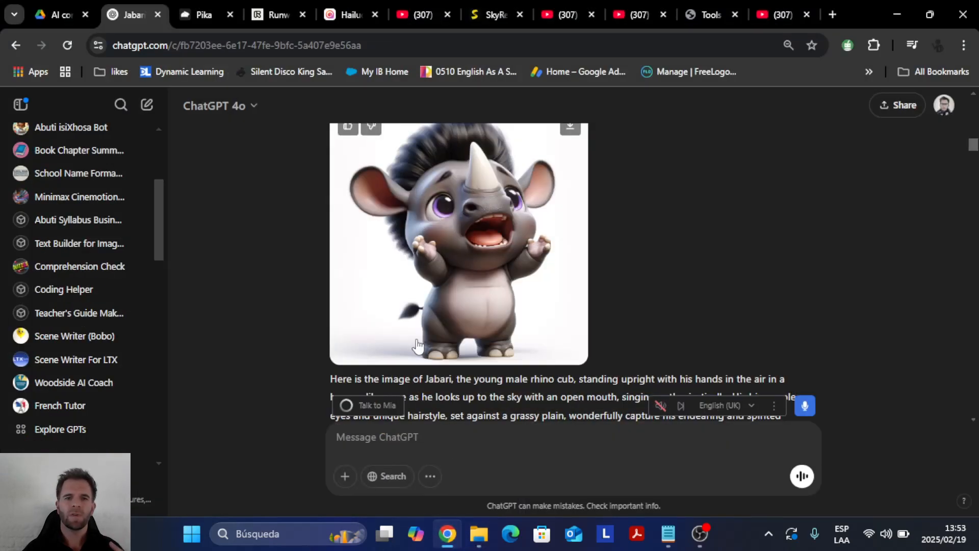
{"action": "left_click", "coordinate": [479, 533]}
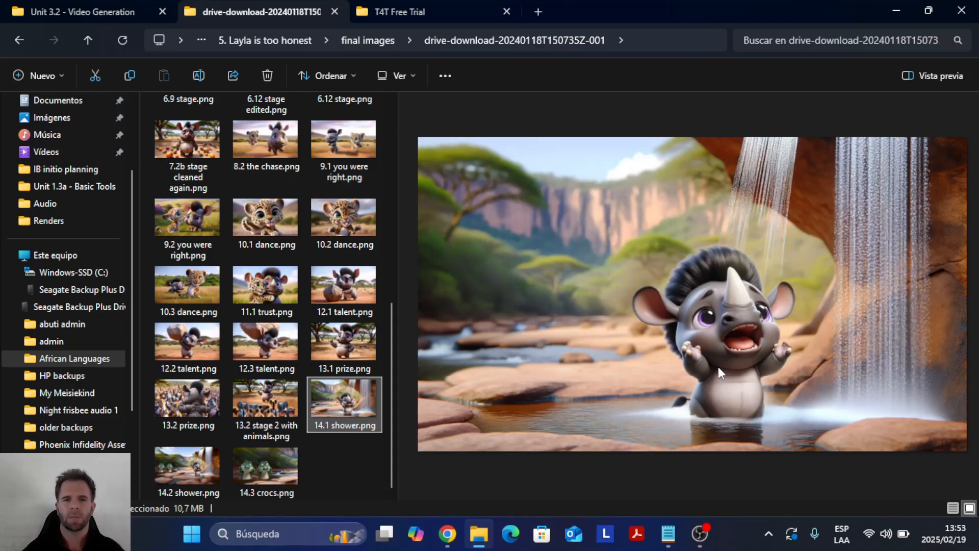
{"action": "scroll", "coordinate": [265, 255], "scroll_direction": "up", "scroll_amount": 10}
{"action": "left_click", "coordinate": [342, 148]}
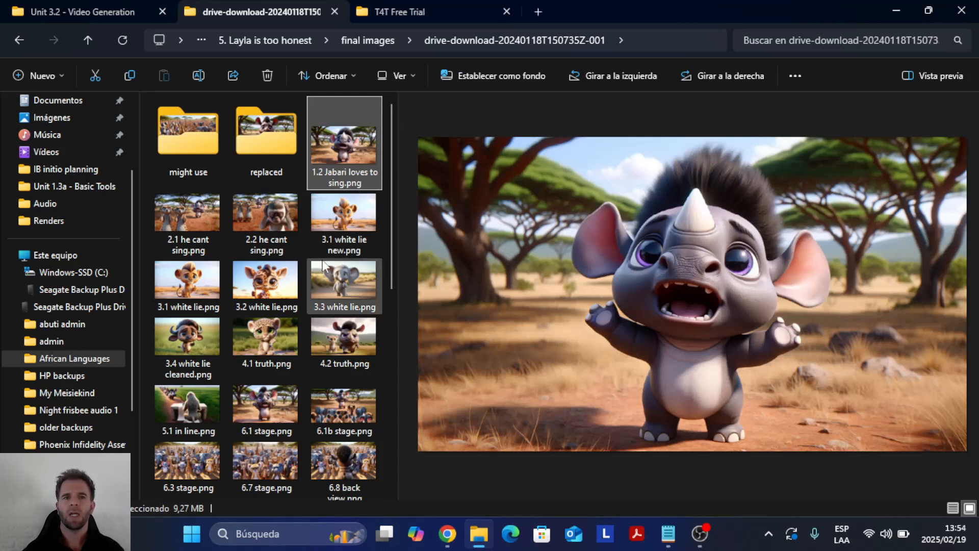
{"action": "left_click", "coordinate": [194, 223]}
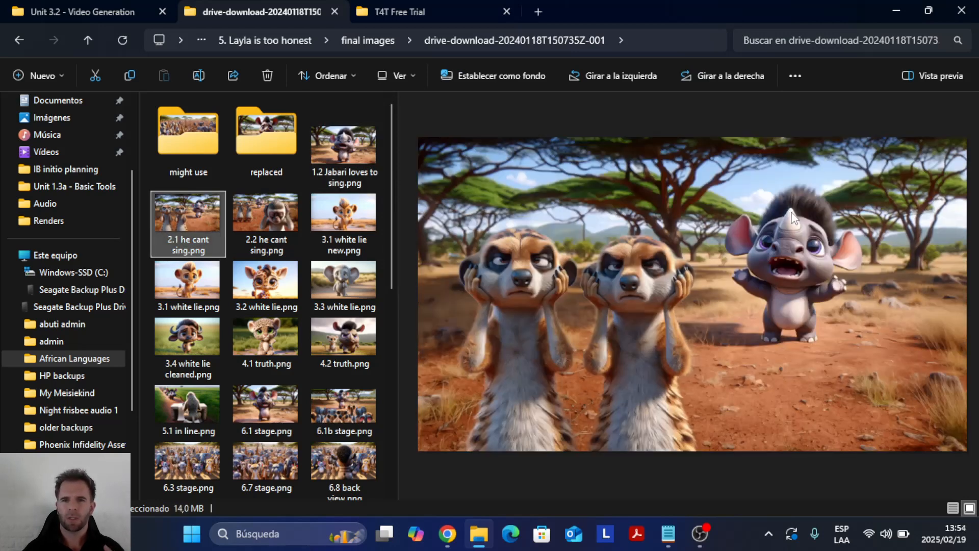
{"action": "left_click", "coordinate": [265, 217]}
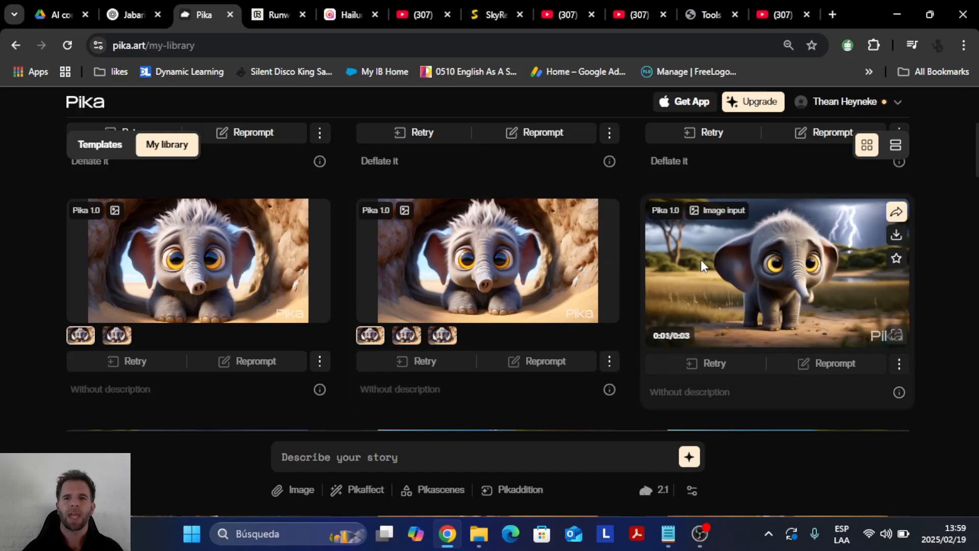
Browse the animated elephant, lion, mango tree and buffalo clips in the Pika library
{"action": "scroll", "coordinate": [16, 289], "scroll_direction": "down", "scroll_amount": 4}
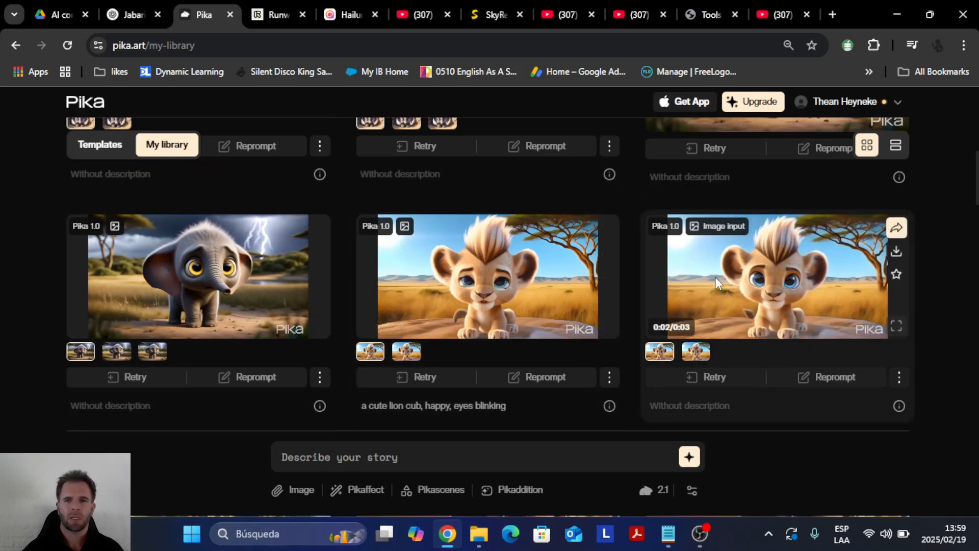
{"action": "scroll", "coordinate": [15, 288], "scroll_direction": "down", "scroll_amount": 4}
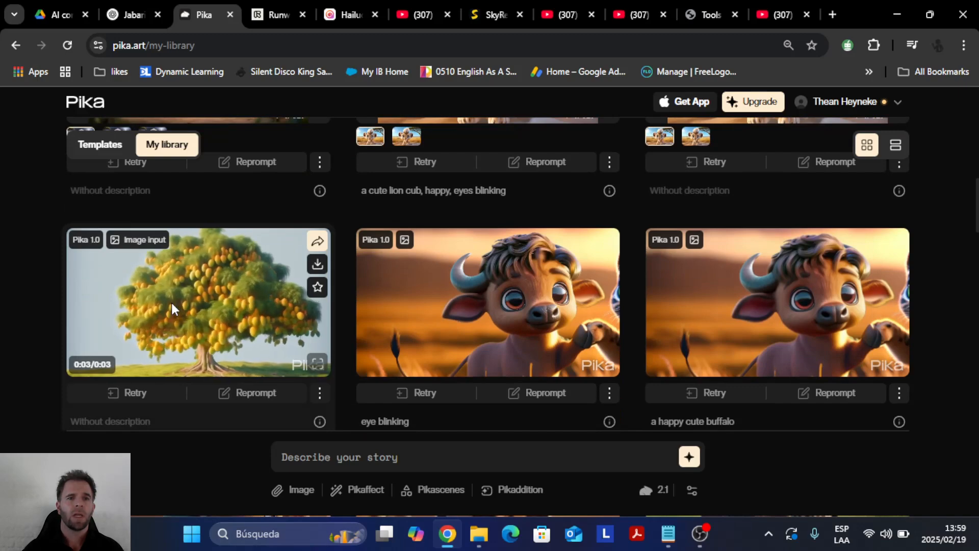
{"action": "scroll", "coordinate": [281, 250], "scroll_direction": "down", "scroll_amount": 5}
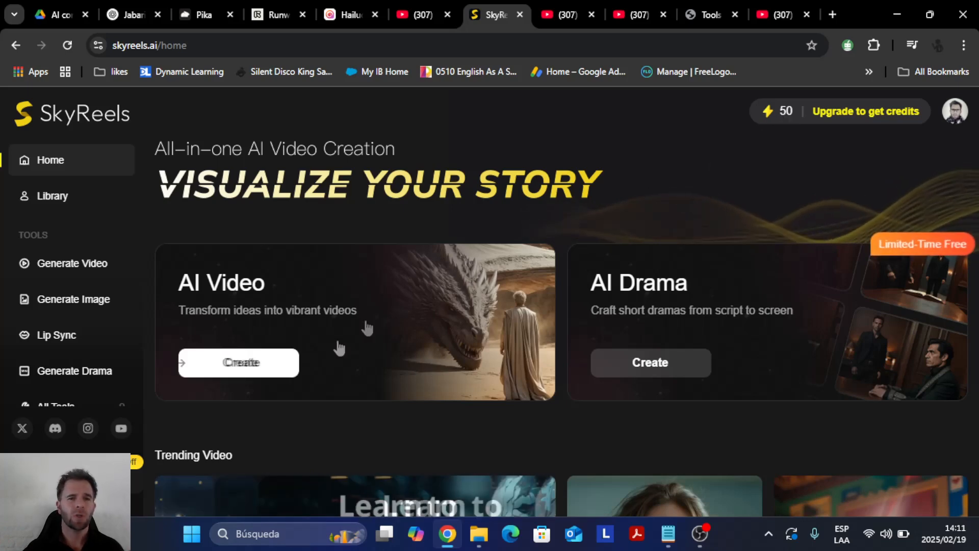
Start an AI video in SkyReels with a 16:9 aspect ratio, 5s duration and Stable Mode
{"action": "left_click", "coordinate": [236, 363]}
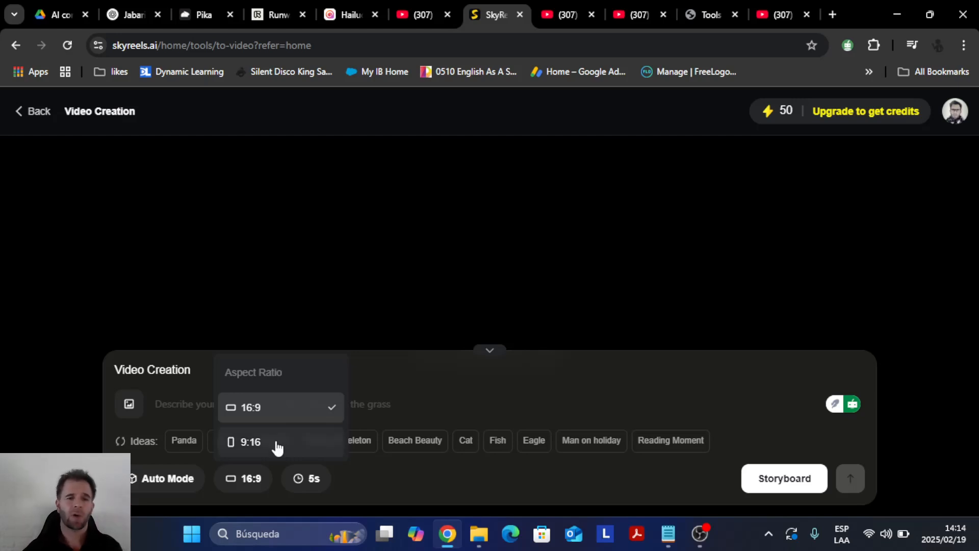
{"action": "left_click", "coordinate": [259, 406]}
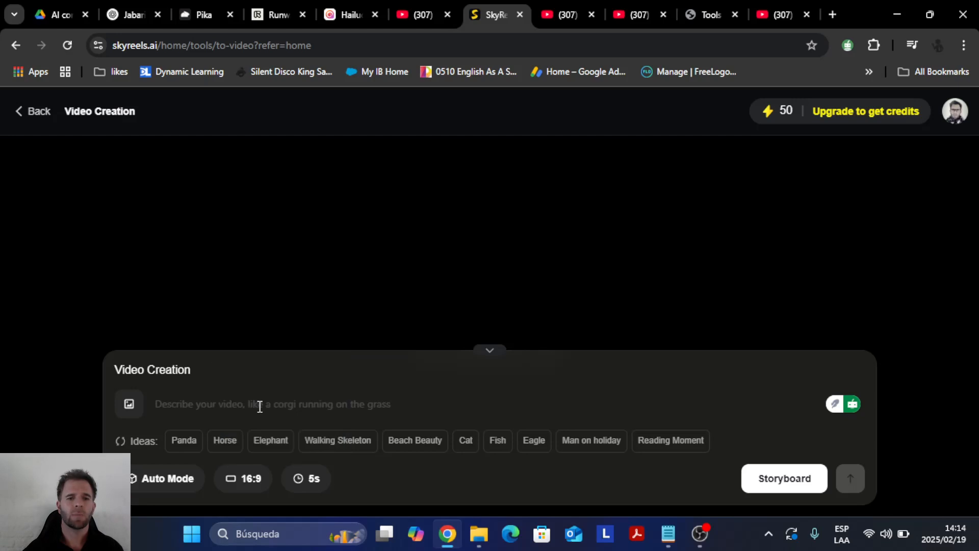
{"action": "left_click", "coordinate": [308, 482]}
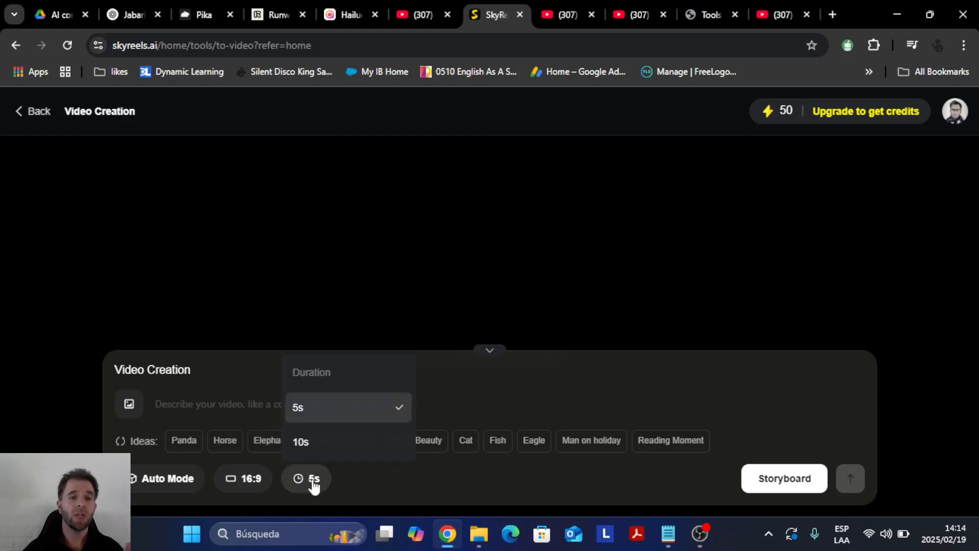
{"action": "left_click", "coordinate": [304, 409]}
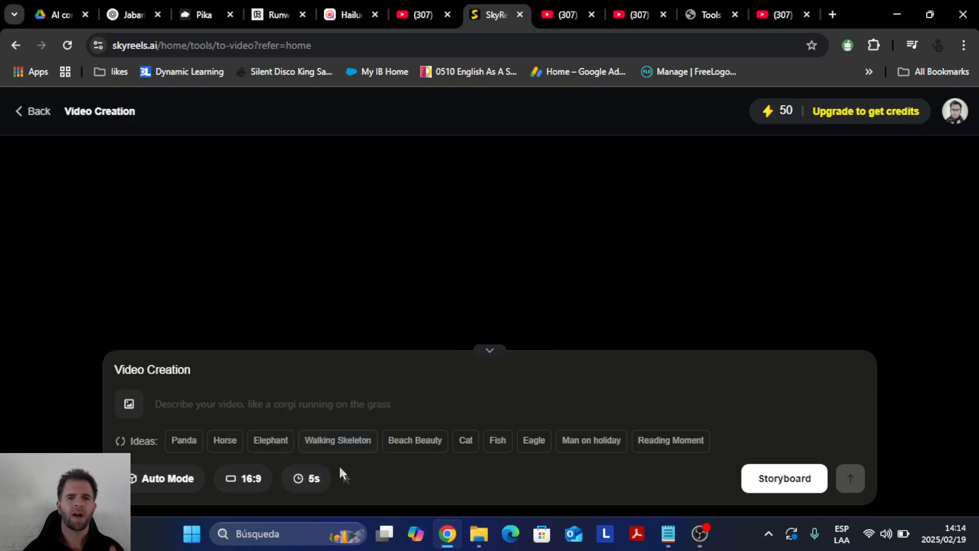
{"action": "left_click", "coordinate": [143, 485]}
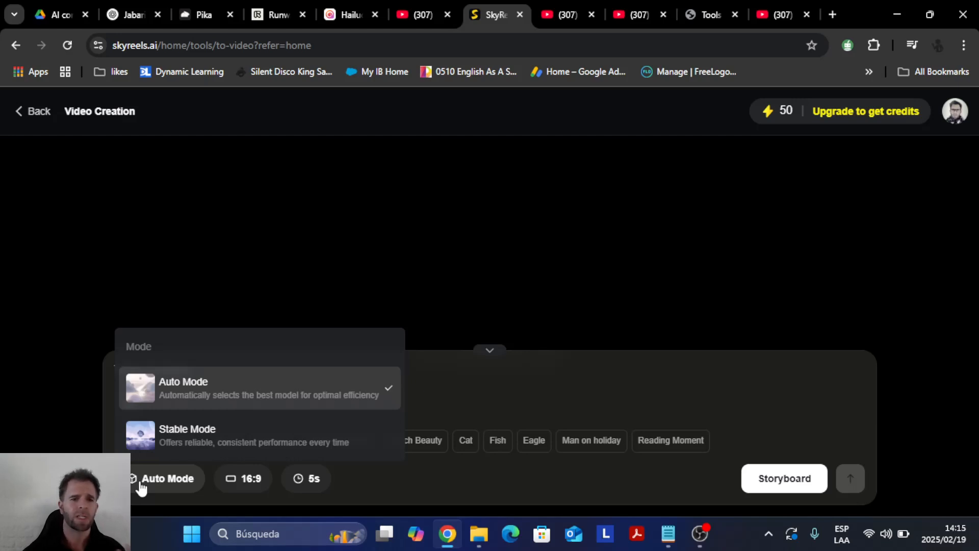
{"action": "left_click", "coordinate": [206, 445]}
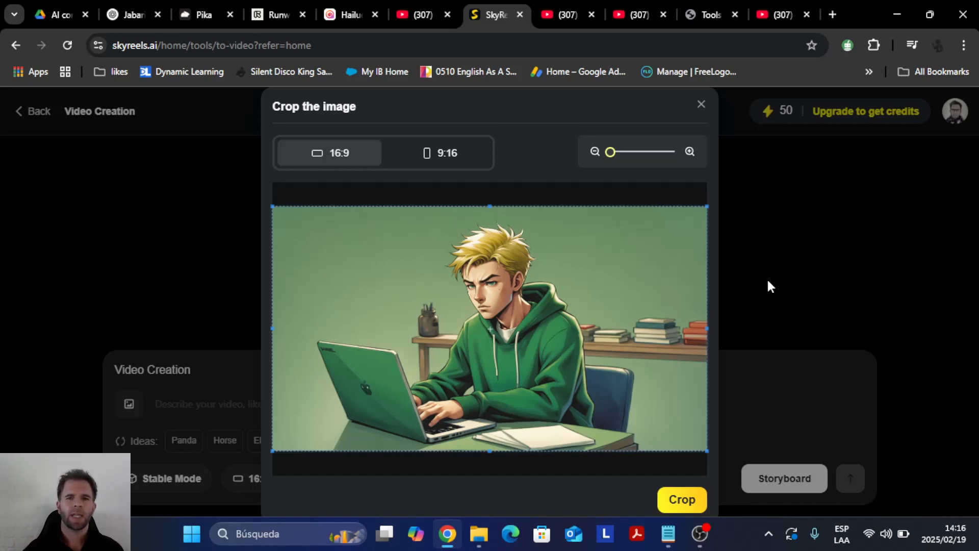
Crop the laptop image at 16:9 and enter the video prompt "a blond teenager wearing a green hoody working on his laptop"
{"action": "mouse_move", "coordinate": [611, 153]}
{"action": "left_mouse_down"}
{"action": "mouse_move", "coordinate": [631, 153]}
{"action": "mouse_move", "coordinate": [611, 152]}
{"action": "left_mouse_up"}
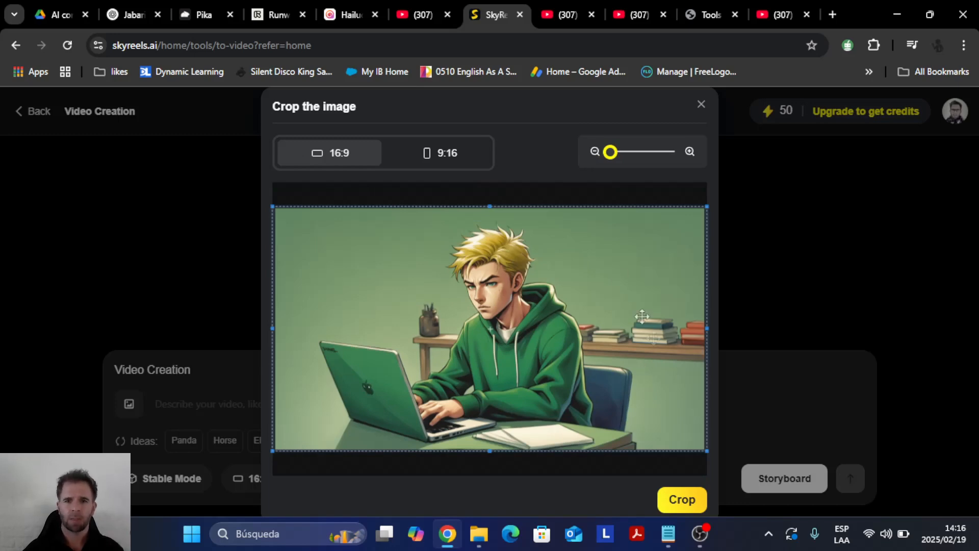
{"action": "left_click", "coordinate": [683, 501]}
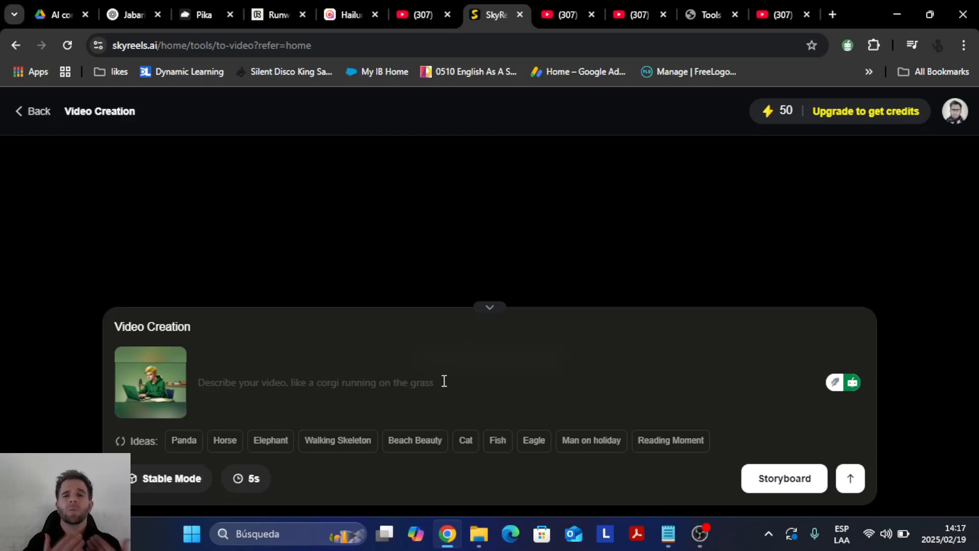
{"action": "type", "text": "a blond teenager wearing a green hoody working on his laptop"}
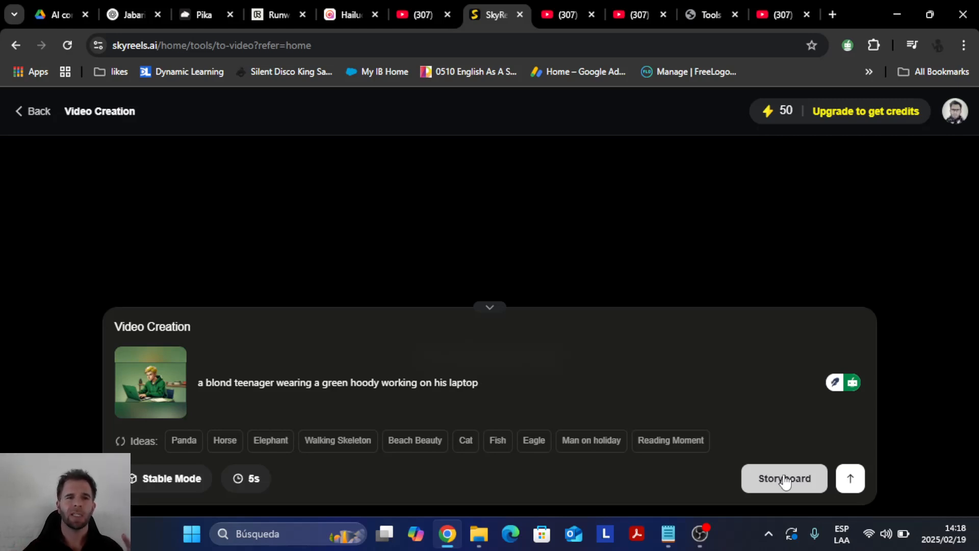
Generate the storyboard clip from the laptop image and the entered prompt
{"action": "left_click", "coordinate": [785, 479]}
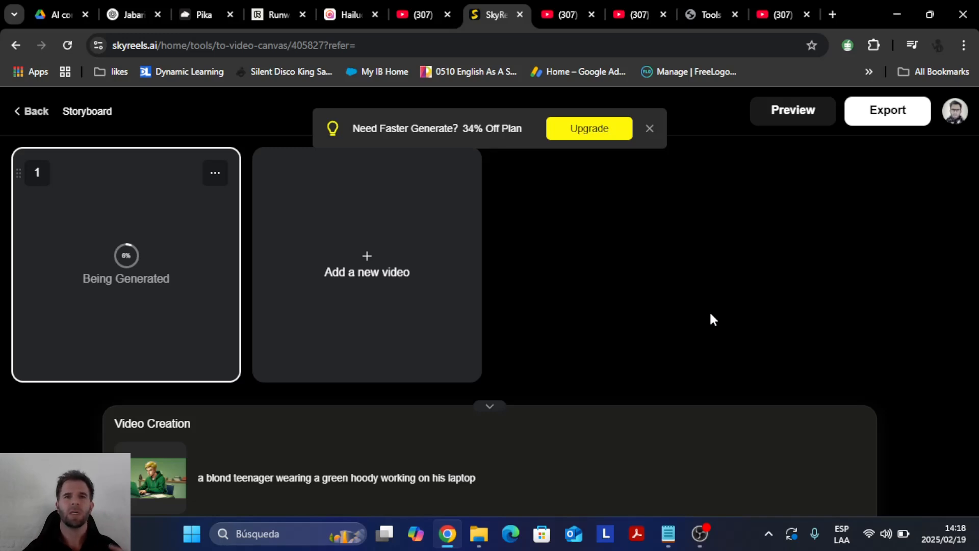
Preview the three "I hope they like me!" clips in the Hailuo AI assets and compare their red-haired girl prompts
{"action": "left_click", "coordinate": [340, 17]}
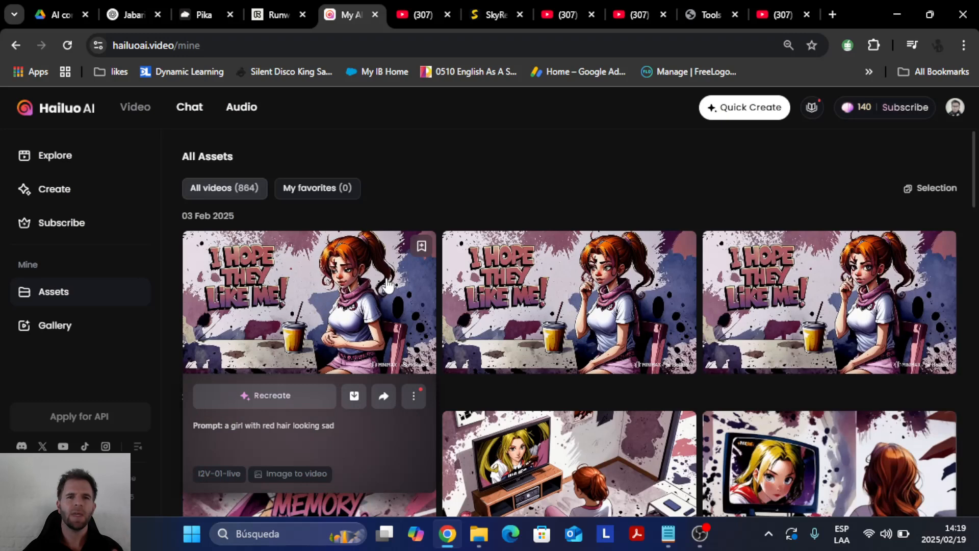
{"action": "mouse_move", "coordinate": [492, 288]}
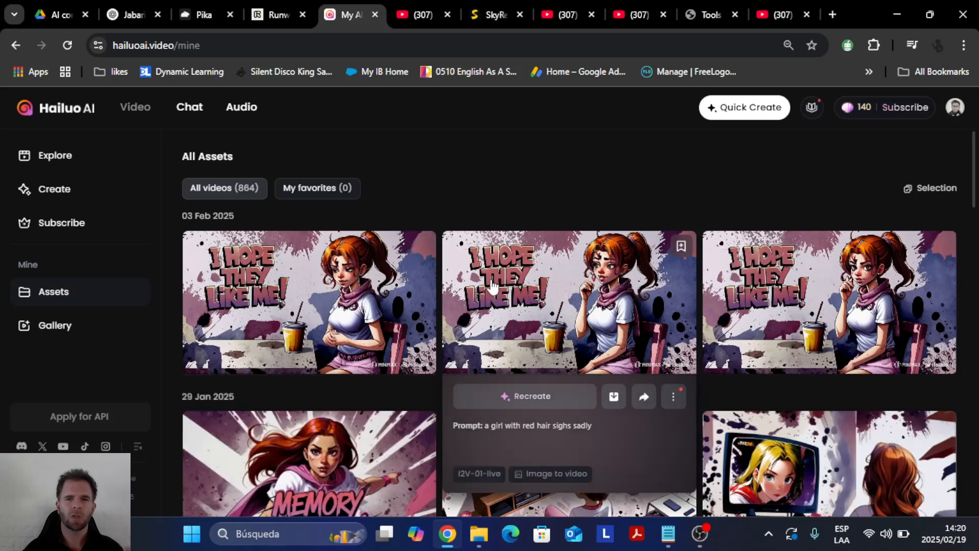
{"action": "mouse_move", "coordinate": [741, 280]}
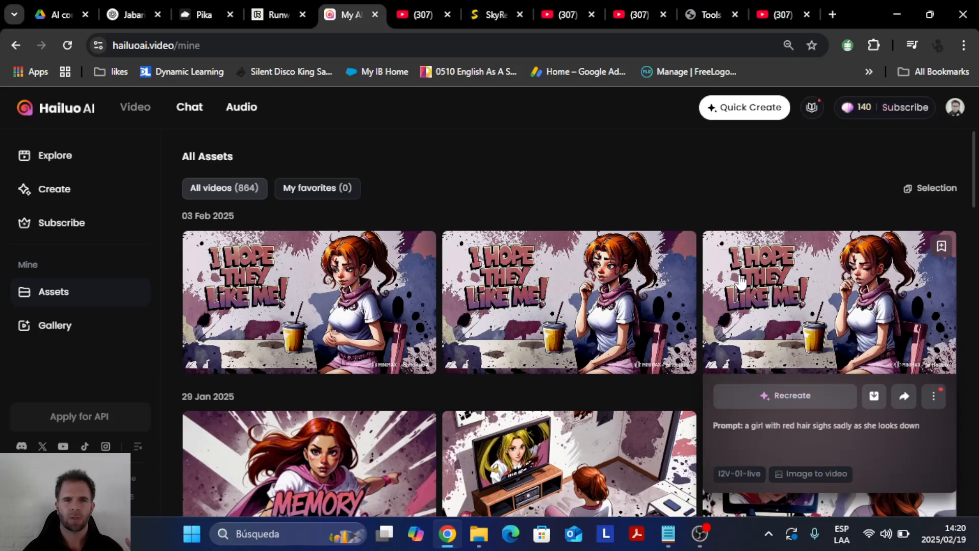
In ChatGPT's Minimax Cinemotion Prompter, request a cinematic prompt for "a blond teenager wearing a green hoody working on his laptop"
{"action": "key", "text": "ctrl+2"}
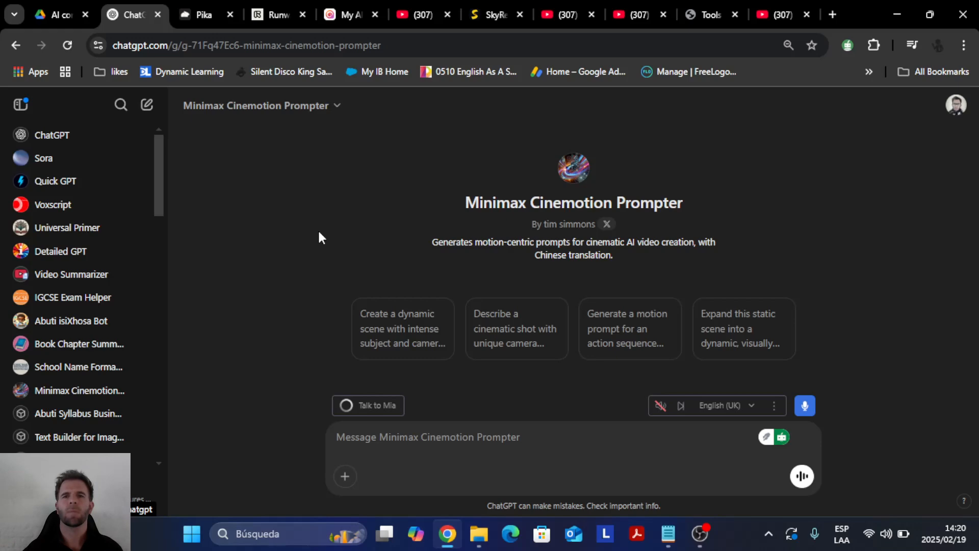
{"action": "key", "text": "ctrl+6"}
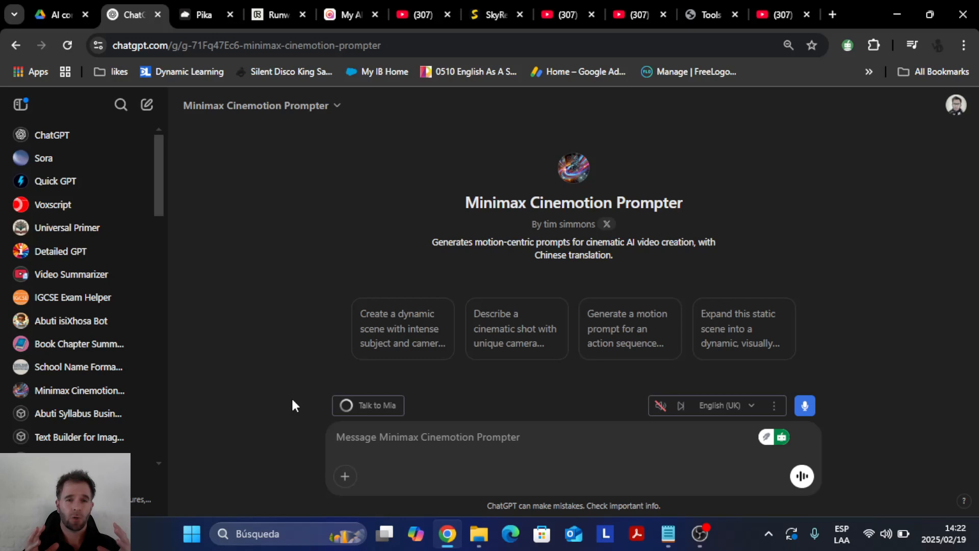
{"action": "type", "text": "a blond teenager wearing a green hoody working on his laptop"}
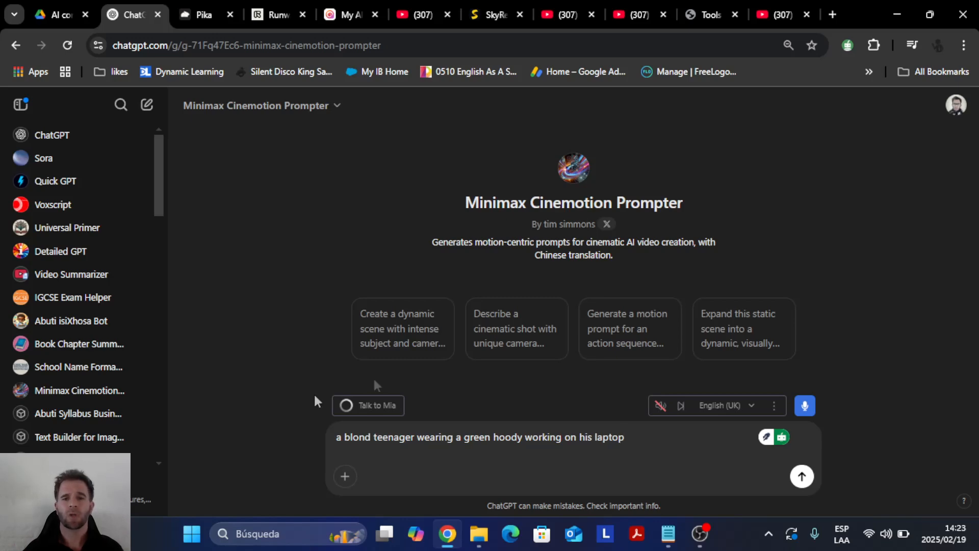
{"action": "left_click_drag", "start_coordinate": [460, 205], "coordinate": [713, 197]}
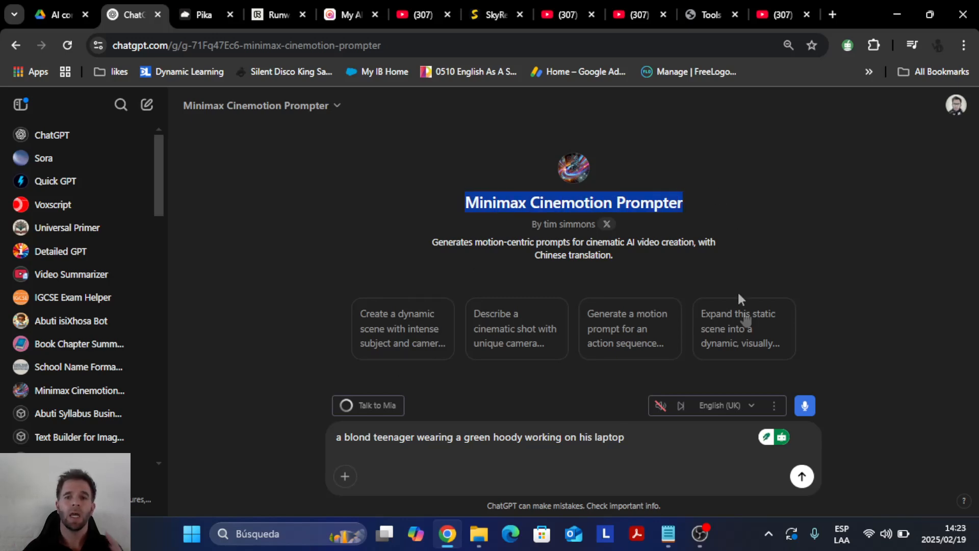
{"action": "left_click", "coordinate": [802, 476]}
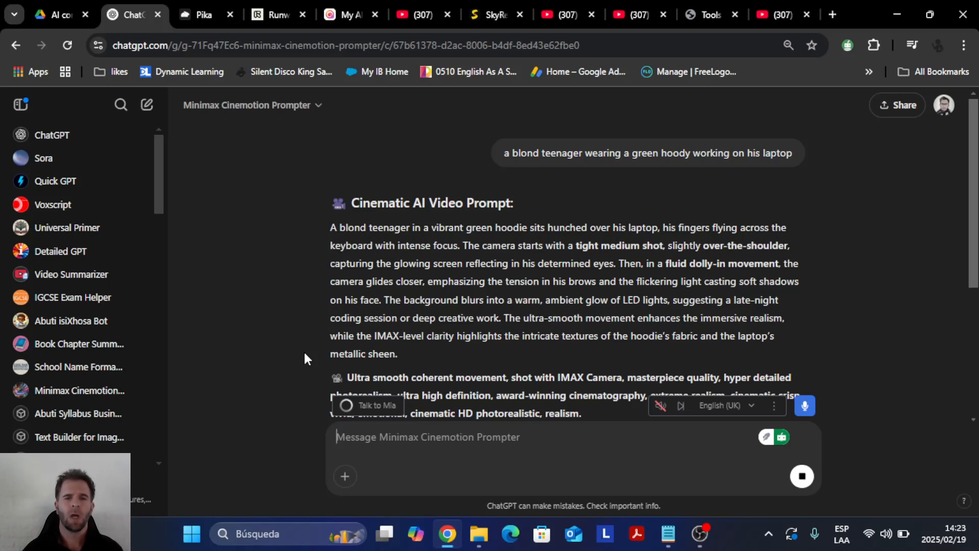
Review the generated cinematic prompt's scene description and quality keywords, and copy the full English text
{"action": "left_click_drag", "start_coordinate": [330, 227], "coordinate": [466, 241]}
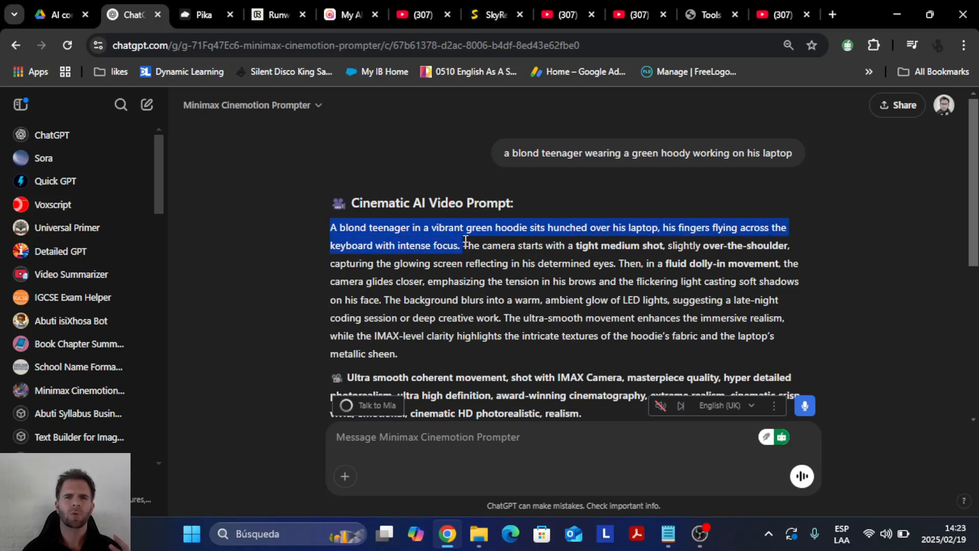
{"action": "scroll", "coordinate": [478, 250], "scroll_direction": "down", "scroll_amount": 2}
{"action": "left_click", "coordinate": [346, 306]}
{"action": "left_click_drag", "start_coordinate": [346, 306], "coordinate": [539, 305]}
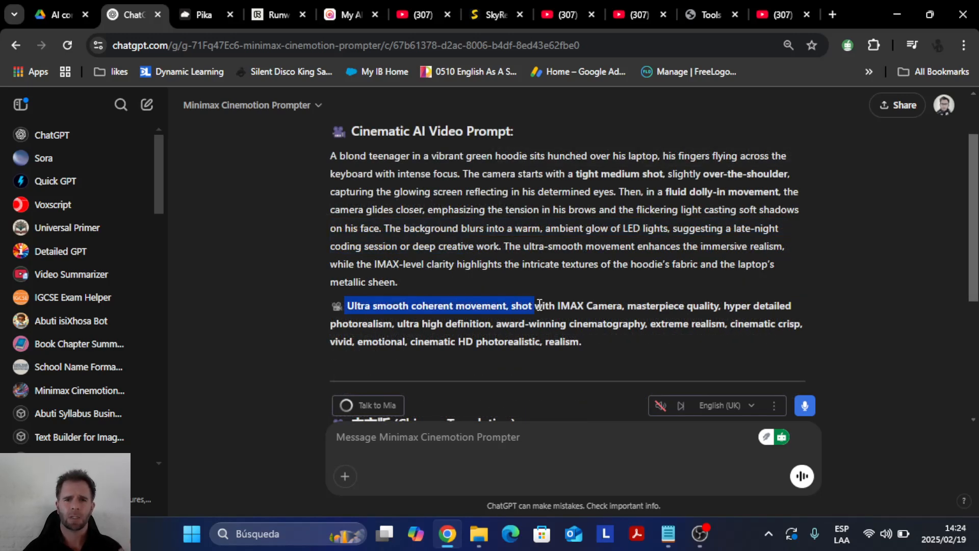
{"action": "left_click_drag", "start_coordinate": [540, 305], "coordinate": [724, 307]}
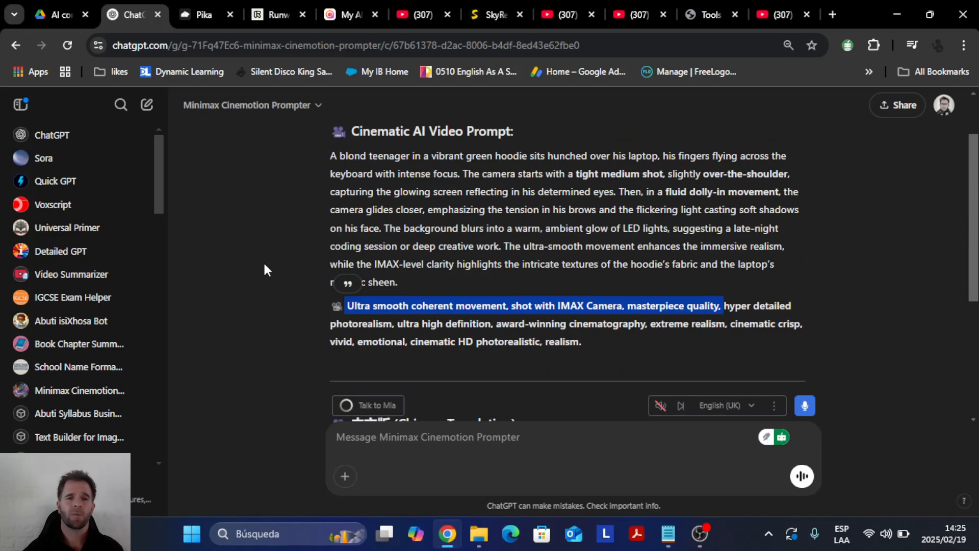
{"action": "scroll", "coordinate": [264, 269], "scroll_direction": "down", "scroll_amount": 4}
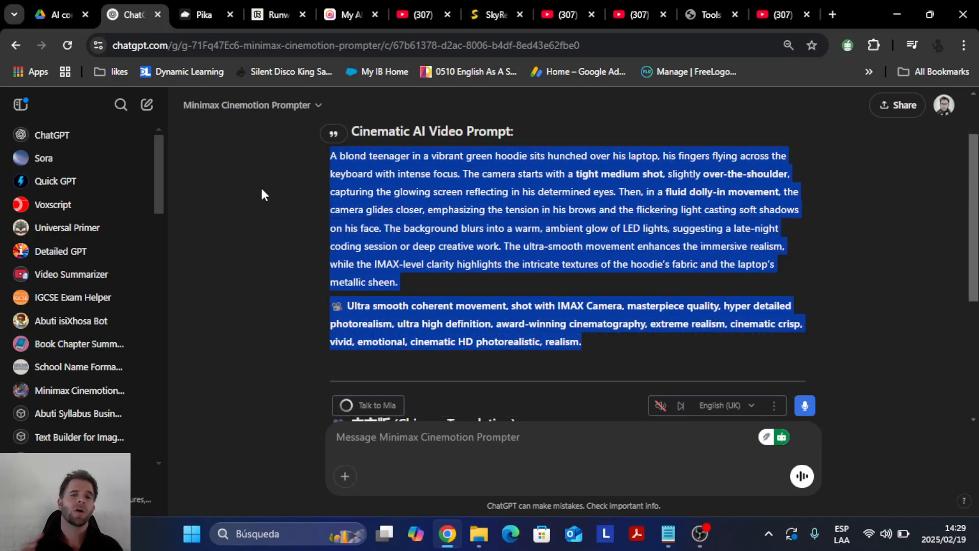
Switch to SkyReels and play the generated clip of the teenager at his laptop
{"action": "left_click", "coordinate": [482, 14]}
{"action": "left_click", "coordinate": [126, 265]}
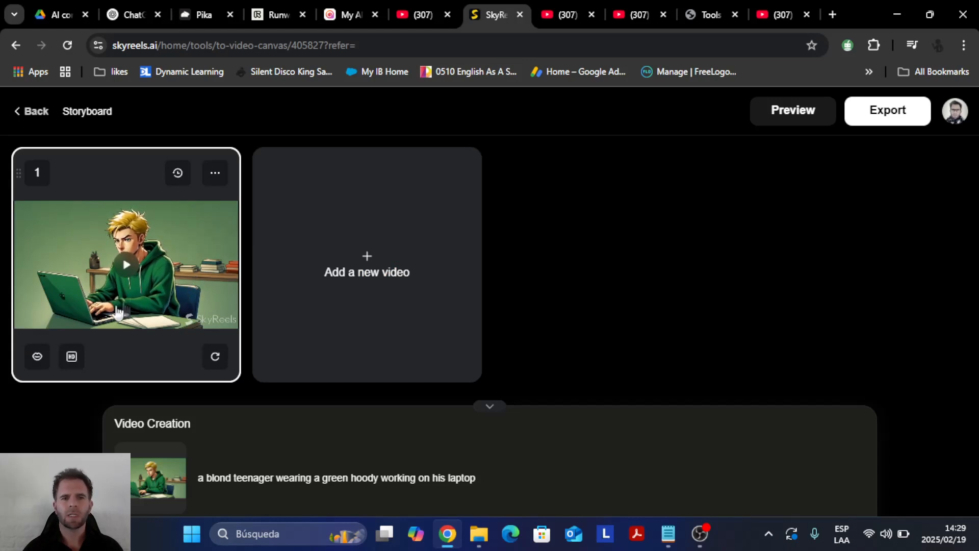
Remove the reference image from the video creation form and replace the short prompt with the copied cinematic prompt
{"action": "left_click", "coordinate": [509, 481]}
{"action": "mouse_move", "coordinate": [176, 472]}
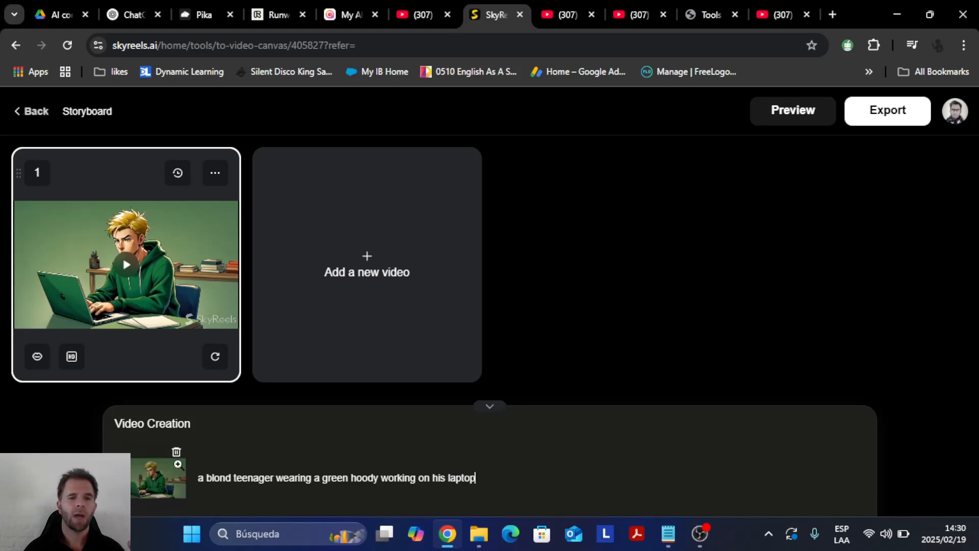
{"action": "left_click", "coordinate": [176, 454]}
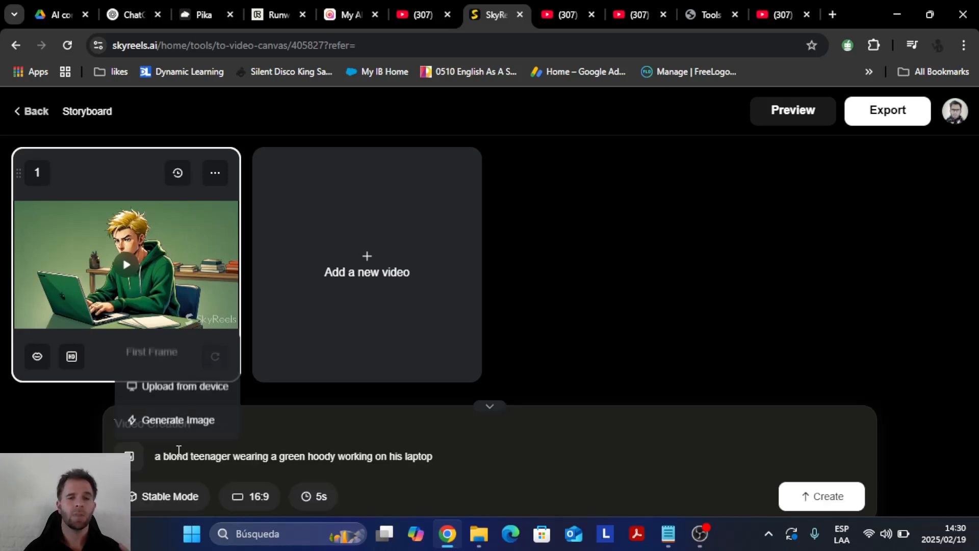
{"action": "triple_click", "coordinate": [256, 456]}
{"action": "key", "text": "ctrl+v"}
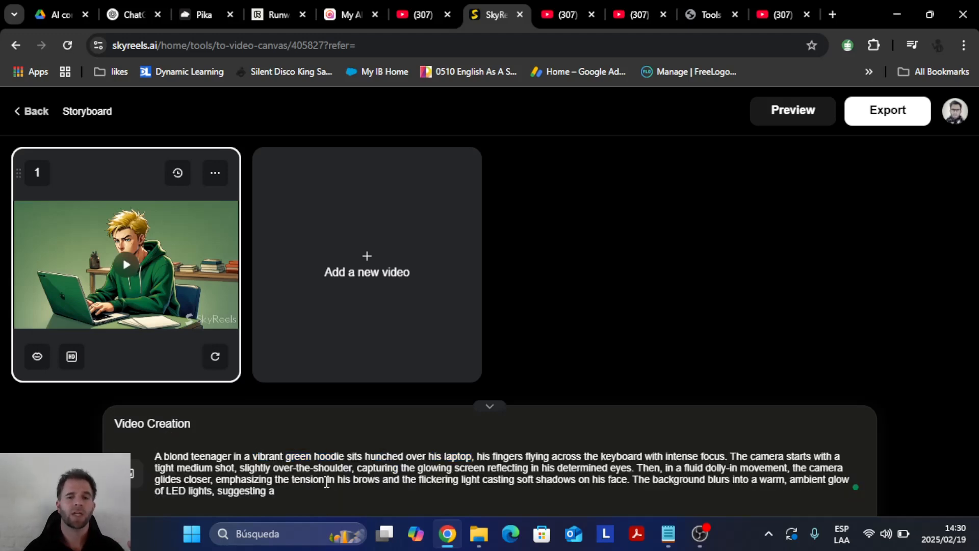
Delete the cut-off sentence about the blurred background from the prompt's end and add "anime comic book style" in its place
{"action": "scroll", "coordinate": [326, 482], "scroll_direction": "down", "scroll_amount": 1}
{"action": "scroll", "coordinate": [378, 439], "scroll_direction": "up", "scroll_amount": 1}
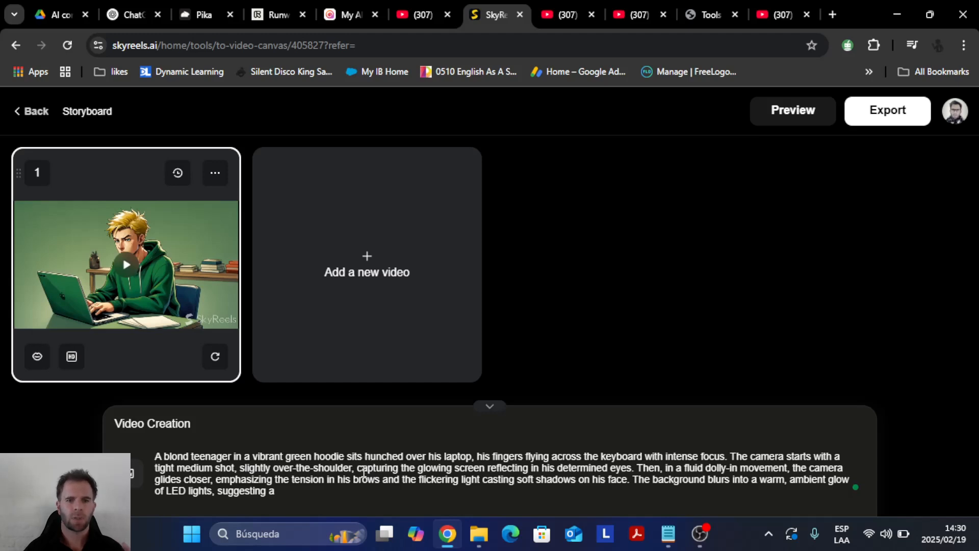
{"action": "scroll", "coordinate": [357, 449], "scroll_direction": "down", "scroll_amount": 1}
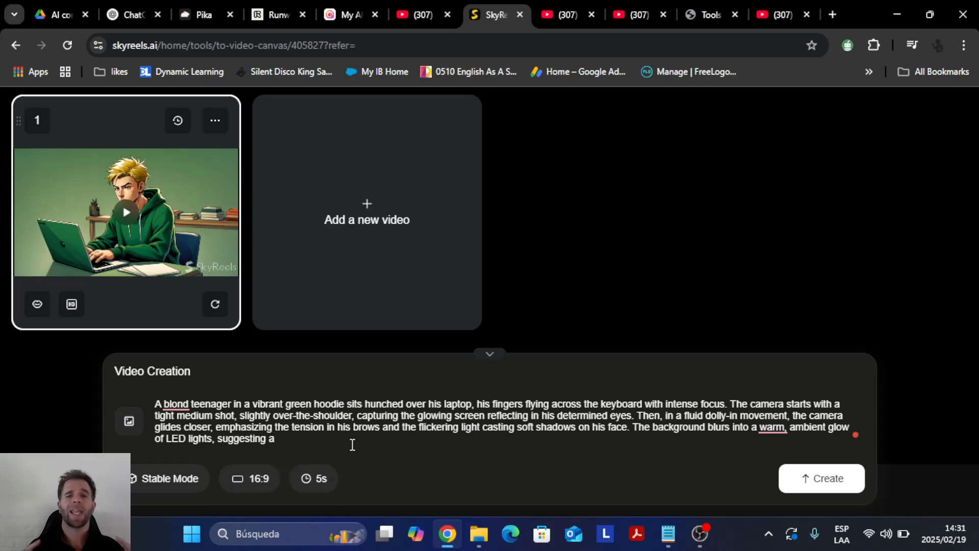
{"action": "key", "text": "BackSpace"}
{"action": "key", "text": "BackSpace"}
{"action": "key", "text": "BackSpace"}
{"action": "key", "text": "BackSpace"}
{"action": "key", "text": "BackSpace"}
{"action": "key", "text": "BackSpace"}
{"action": "key", "text": "BackSpace"}
{"action": "key", "text": "BackSpace"}
{"action": "key", "text": "BackSpace"}
{"action": "key", "text": "BackSpace"}
{"action": "key", "text": "BackSpace"}
{"action": "key", "text": "BackSpace"}
{"action": "key", "text": "BackSpace"}
{"action": "key", "text": "BackSpace"}
{"action": "key", "text": "BackSpace"}
{"action": "key", "text": "BackSpace"}
{"action": "key", "text": "BackSpace"}
{"action": "key", "text": "BackSpace"}
{"action": "key", "text": "BackSpace"}
{"action": "key", "text": "BackSpace"}
{"action": "key", "text": "BackSpace"}
{"action": "key", "text": "BackSpace"}
{"action": "key", "text": "BackSpace"}
{"action": "key", "text": "BackSpace"}
{"action": "key", "text": "BackSpace"}
{"action": "key", "text": "BackSpace"}
{"action": "key", "text": "BackSpace"}
{"action": "key", "text": "BackSpace"}
{"action": "key", "text": "BackSpace"}
{"action": "key", "text": "BackSpace"}
{"action": "key", "text": "BackSpace"}
{"action": "key", "text": "BackSpace"}
{"action": "key", "text": "BackSpace"}
{"action": "key", "text": "BackSpace"}
{"action": "key", "text": "BackSpace"}
{"action": "key", "text": "BackSpace"}
{"action": "key", "text": "BackSpace"}
{"action": "key", "text": "BackSpace"}
{"action": "key", "text": "BackSpace"}
{"action": "key", "text": "BackSpace"}
{"action": "key", "text": "BackSpace"}
{"action": "type", "text": "anime comi"}
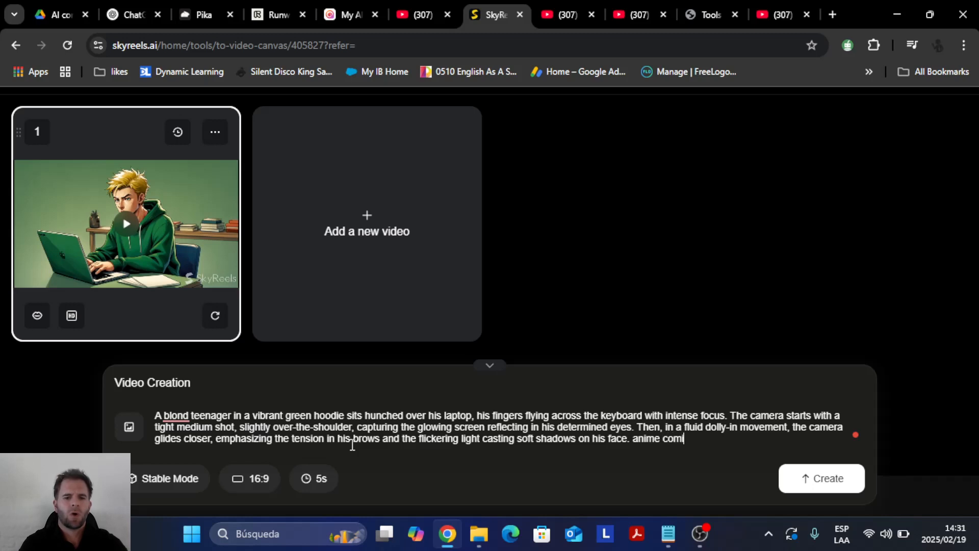
{"action": "type", "text": "c book style"}
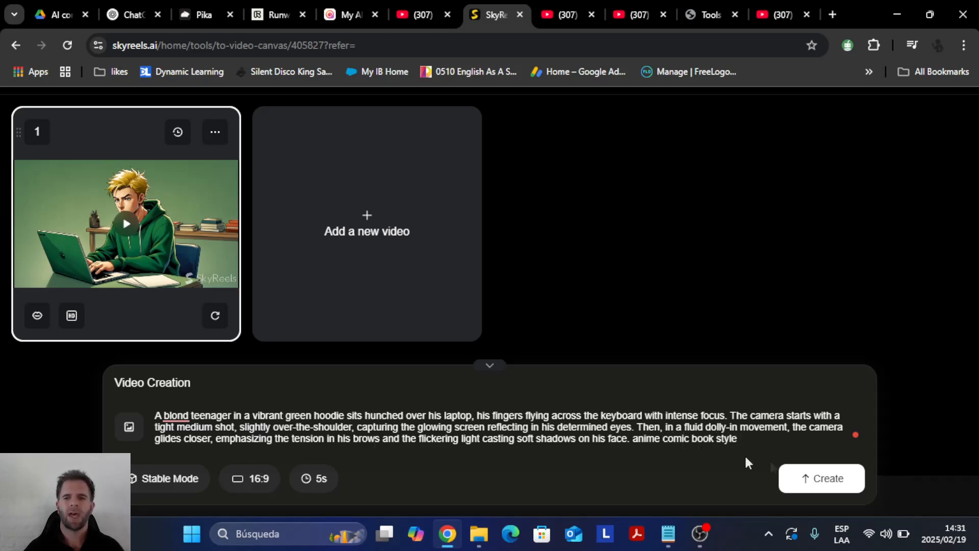
Create the video from the text-only prompt and play the resulting anime clip
{"action": "left_click", "coordinate": [814, 476]}
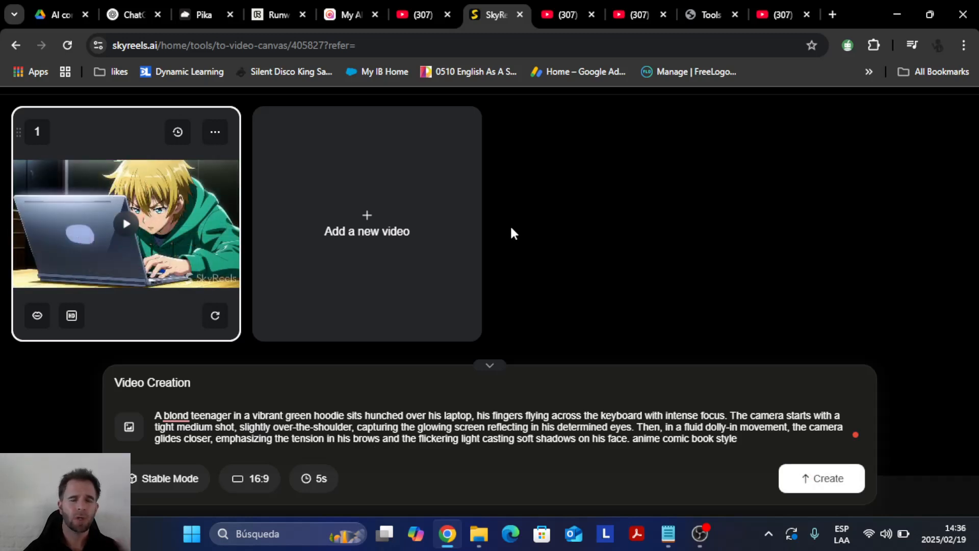
{"action": "left_click", "coordinate": [126, 223]}
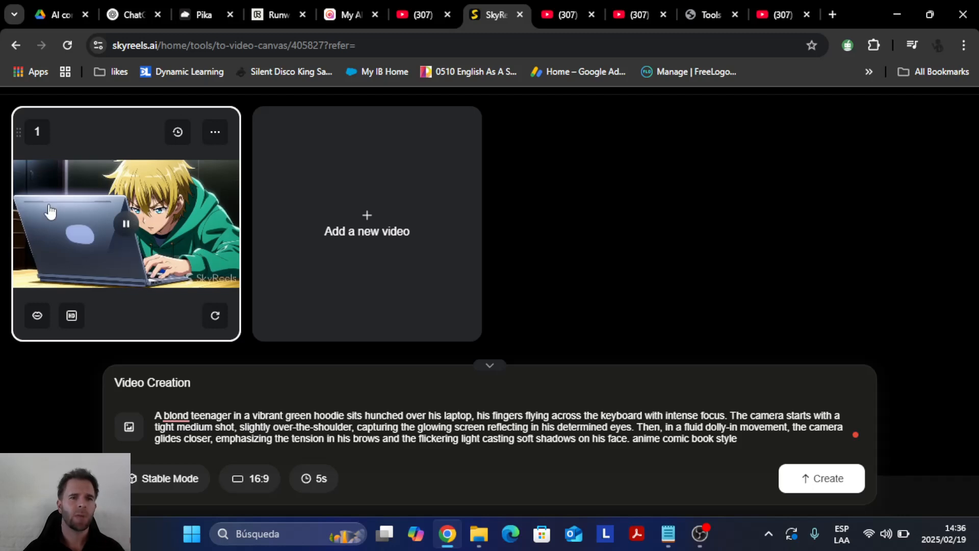